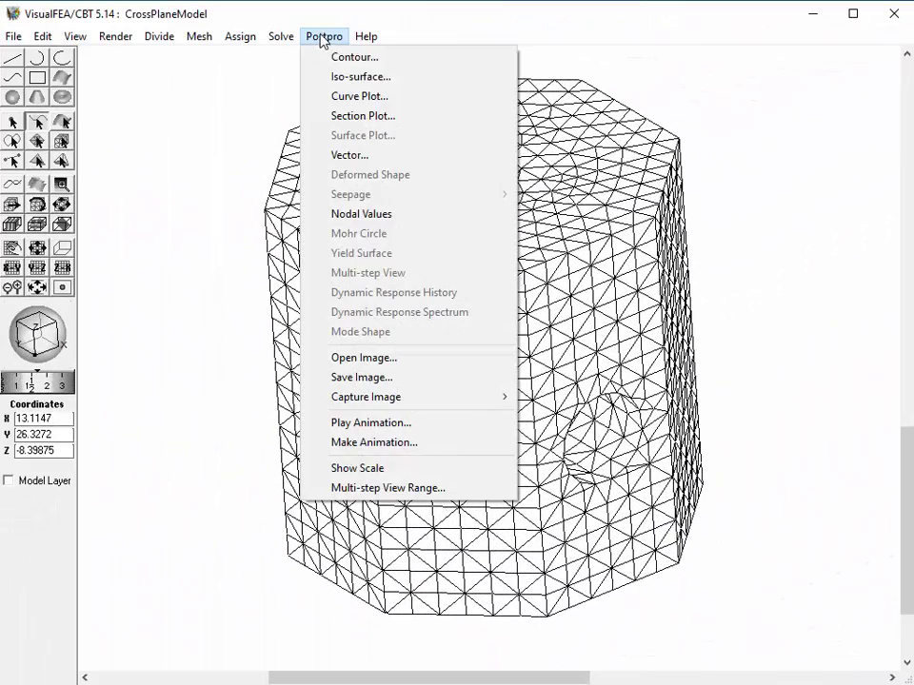
Render the octagonal part as a shaded Temperature contour plot with its legend.
{"action": "left_click", "coordinate": [320, 57]}
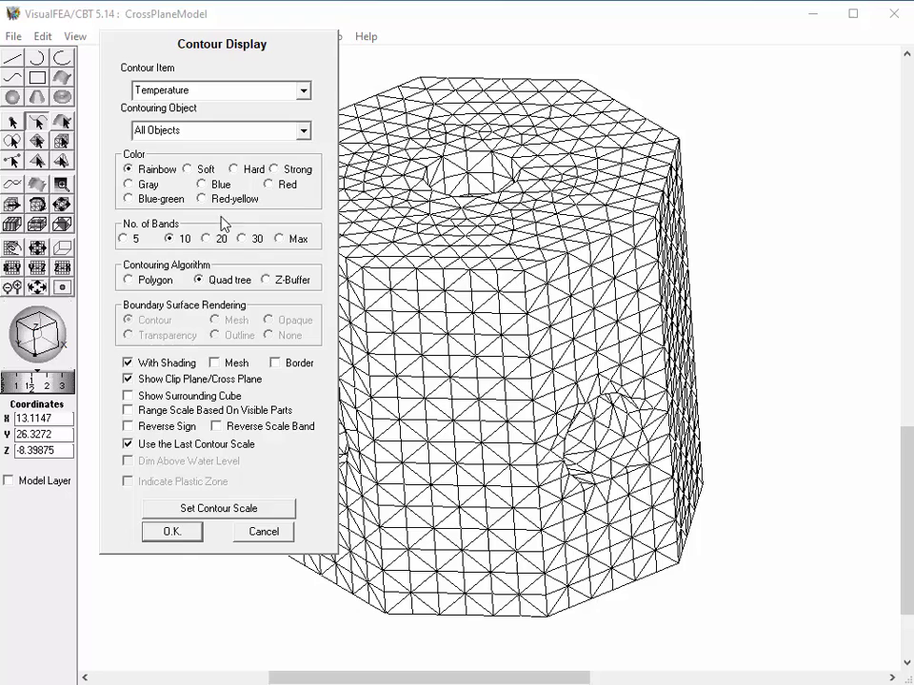
{"action": "left_click", "coordinate": [171, 531]}
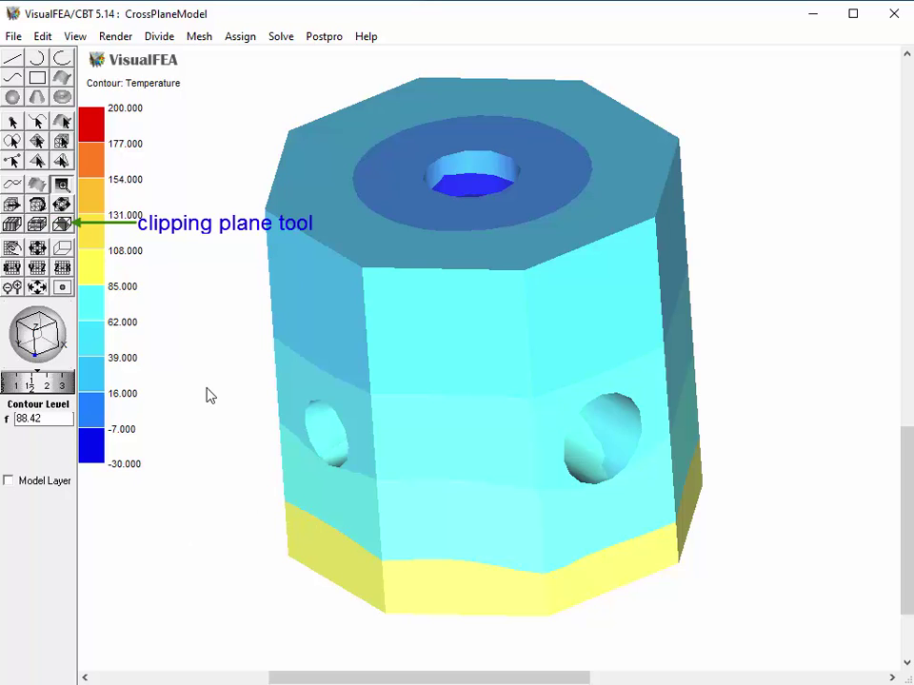
Slide a clipping plane through the solid, then switch to three cross planes meeting at (15, 25, -8).
{"action": "left_click", "coordinate": [62, 224]}
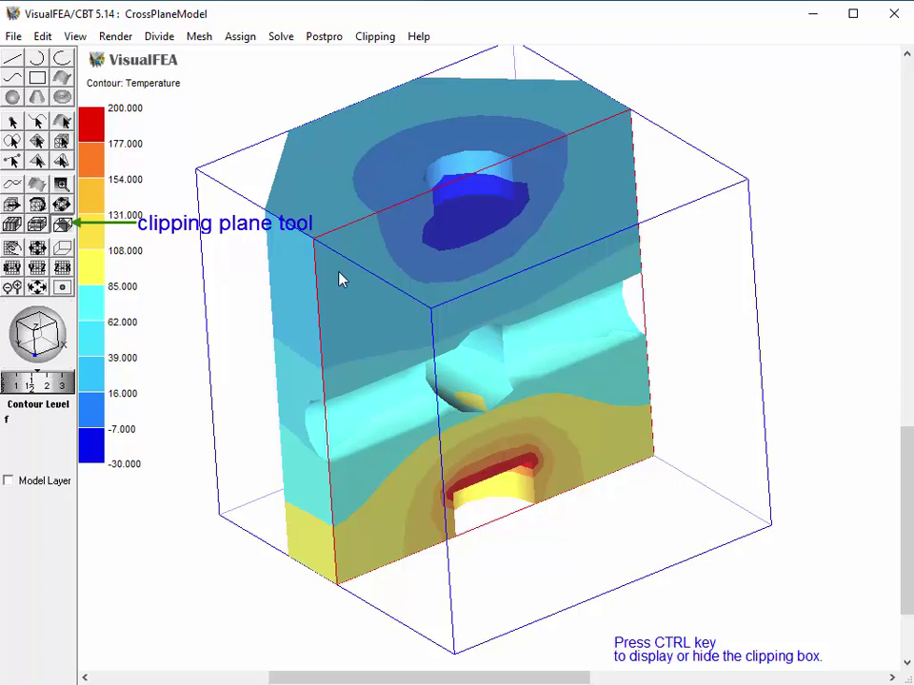
{"action": "left_click_drag", "start_coordinate": [479, 279], "coordinate": [291, 349]}
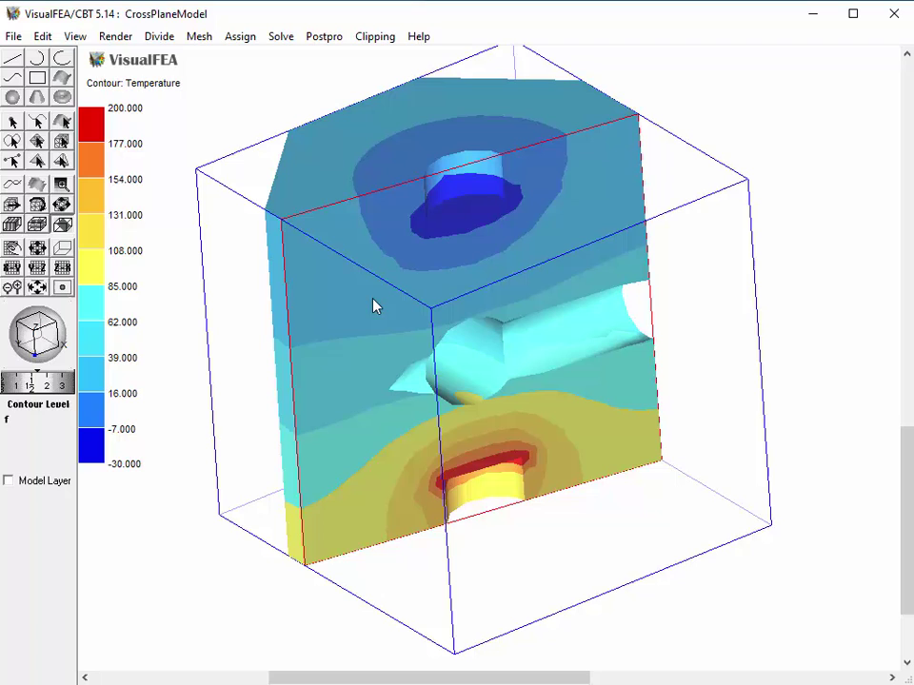
{"action": "left_click", "coordinate": [36, 226]}
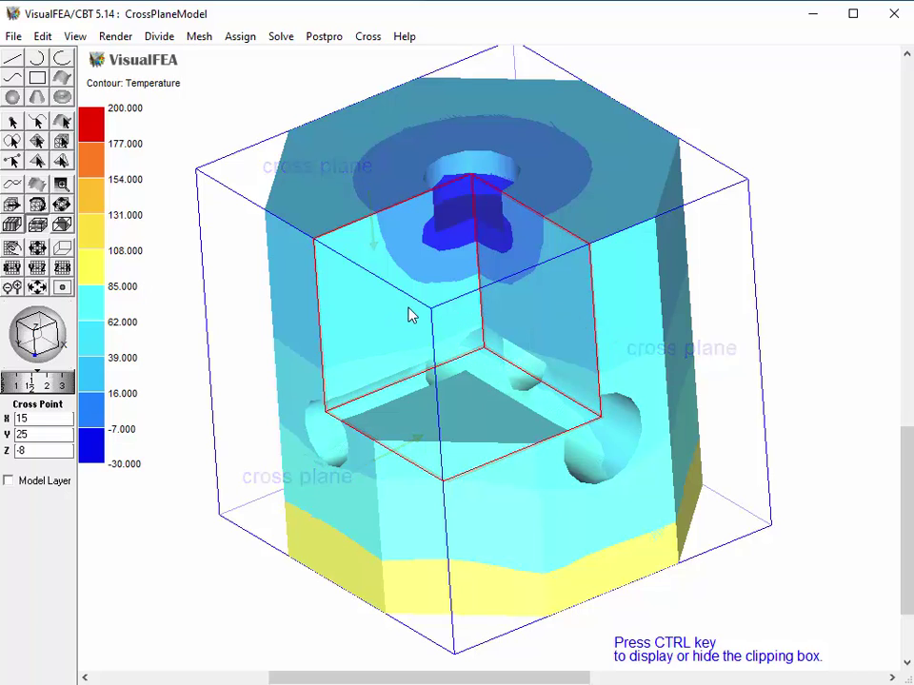
Drag the red cross-plane box so the planes meet near (17.74, 27.35, -13.11).
{"action": "mouse_move", "coordinate": [414, 312]}
{"action": "left_mouse_down"}
{"action": "mouse_move", "coordinate": [342, 265]}
{"action": "mouse_move", "coordinate": [630, 275]}
{"action": "mouse_move", "coordinate": [542, 342]}
{"action": "left_mouse_up"}
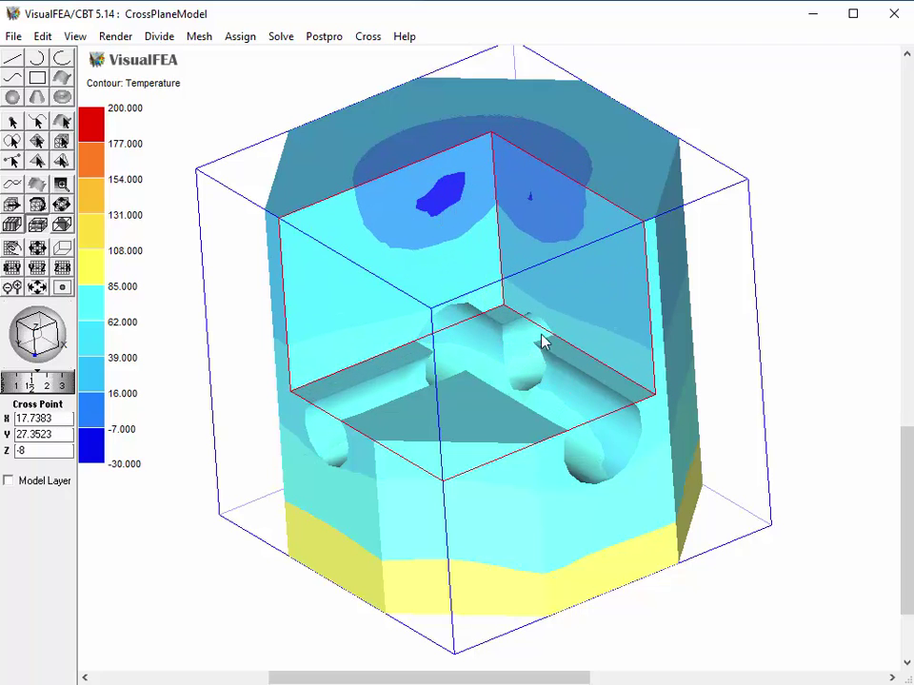
{"action": "left_click_drag", "start_coordinate": [481, 408], "coordinate": [522, 542]}
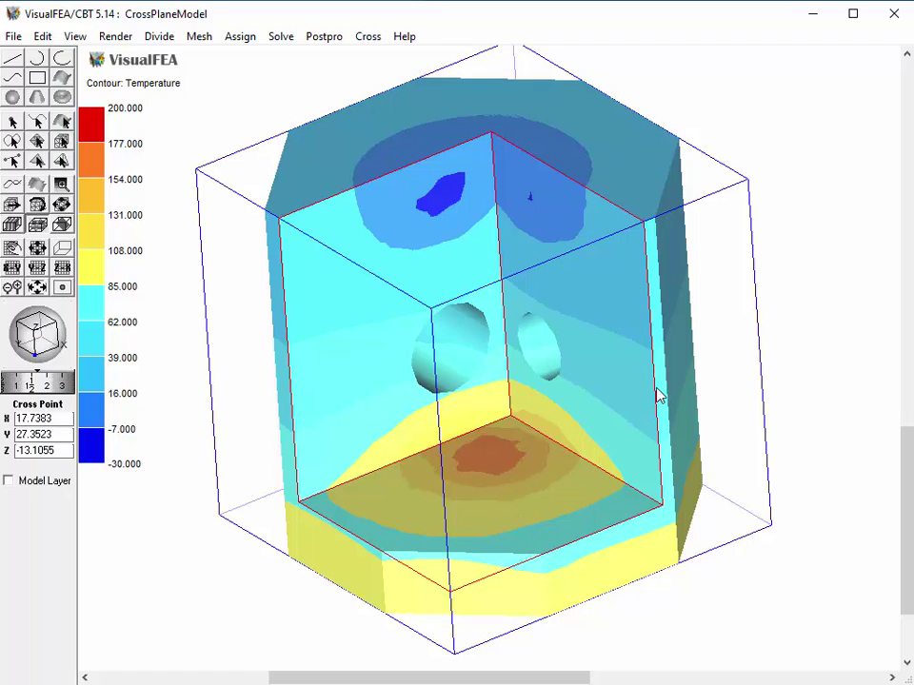
{"action": "left_click_drag", "start_coordinate": [640, 396], "coordinate": [703, 395]}
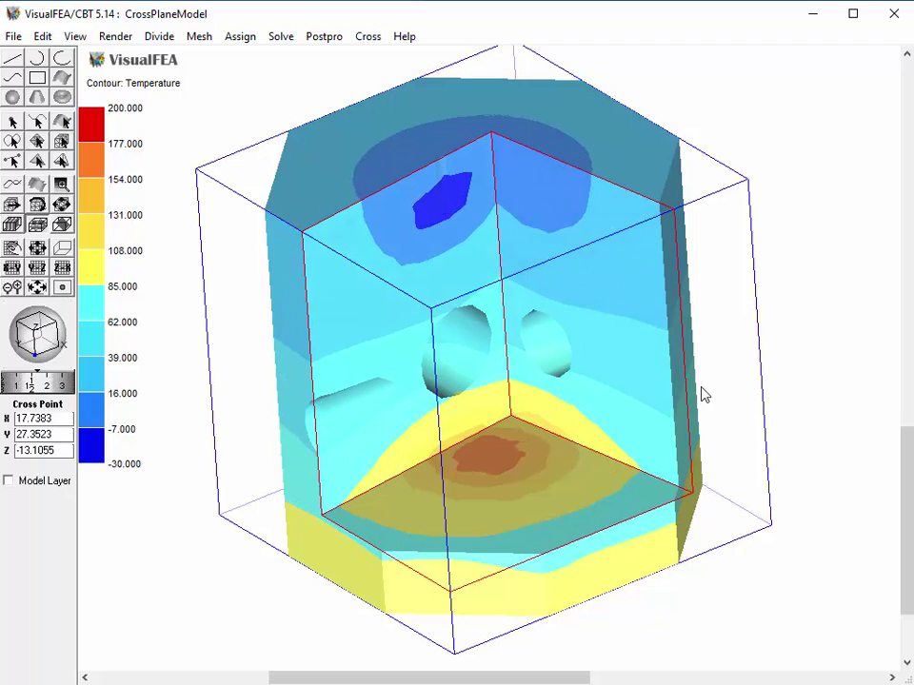
{"action": "left_click_drag", "start_coordinate": [410, 181], "coordinate": [387, 246]}
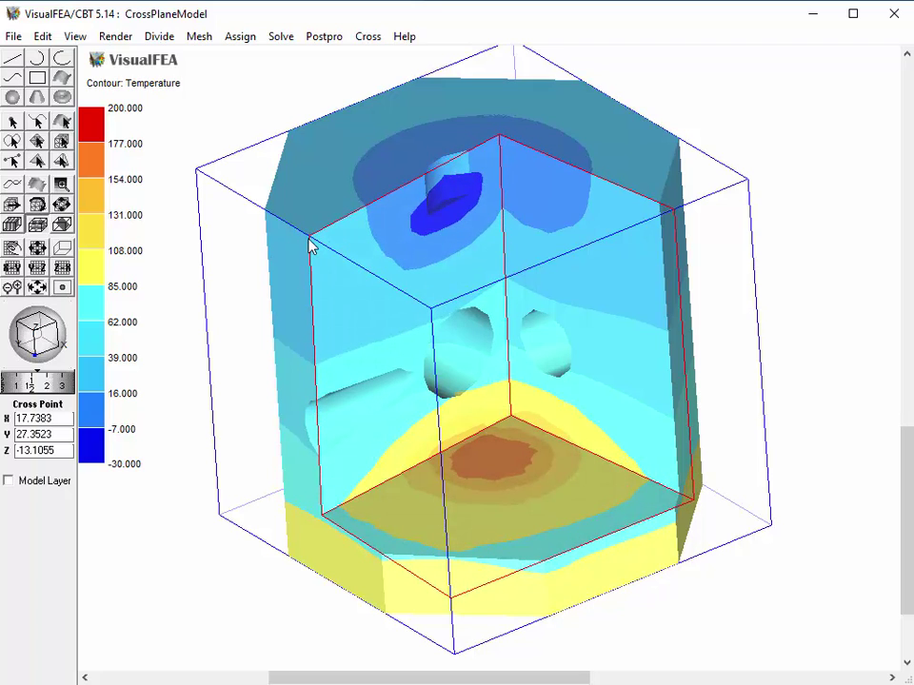
{"action": "left_click_drag", "start_coordinate": [314, 245], "coordinate": [288, 229]}
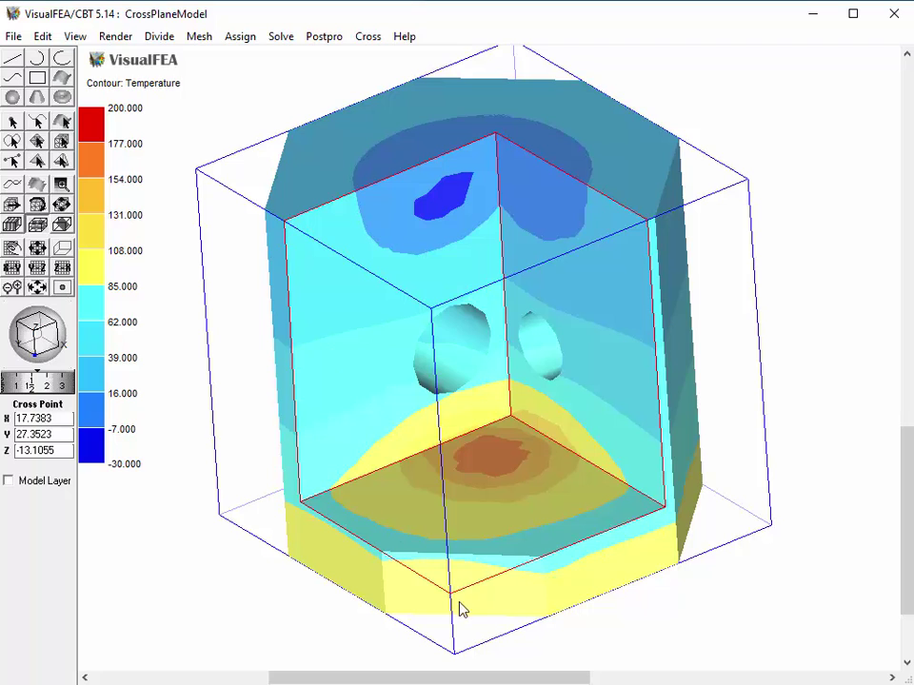
{"action": "left_click_drag", "start_coordinate": [452, 597], "coordinate": [454, 619]}
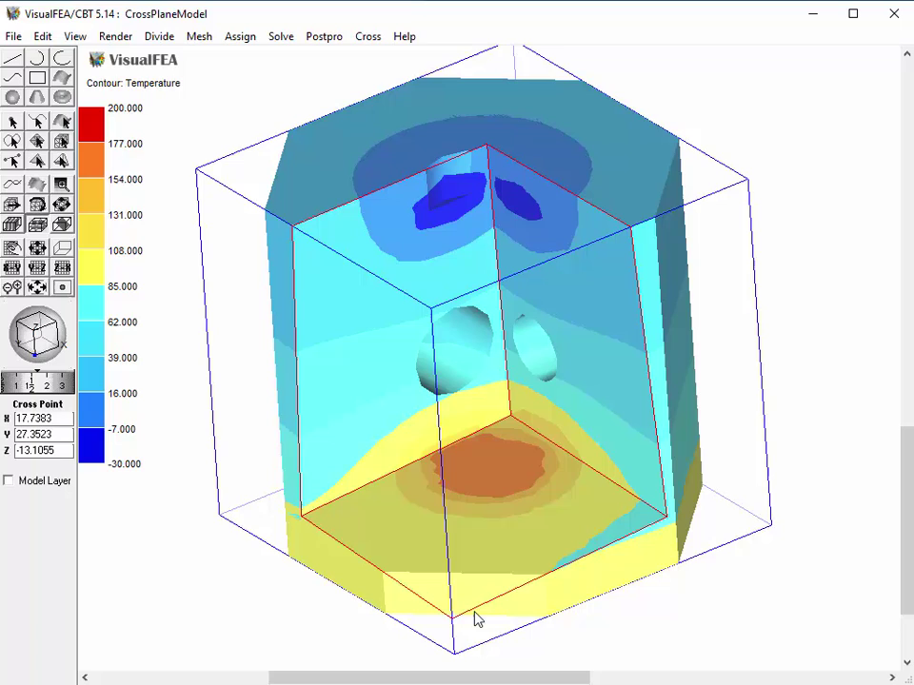
{"action": "mouse_move", "coordinate": [479, 611]}
Open the Cross menu of cross-plane positioning options.
{"action": "left_click", "coordinate": [369, 38]}
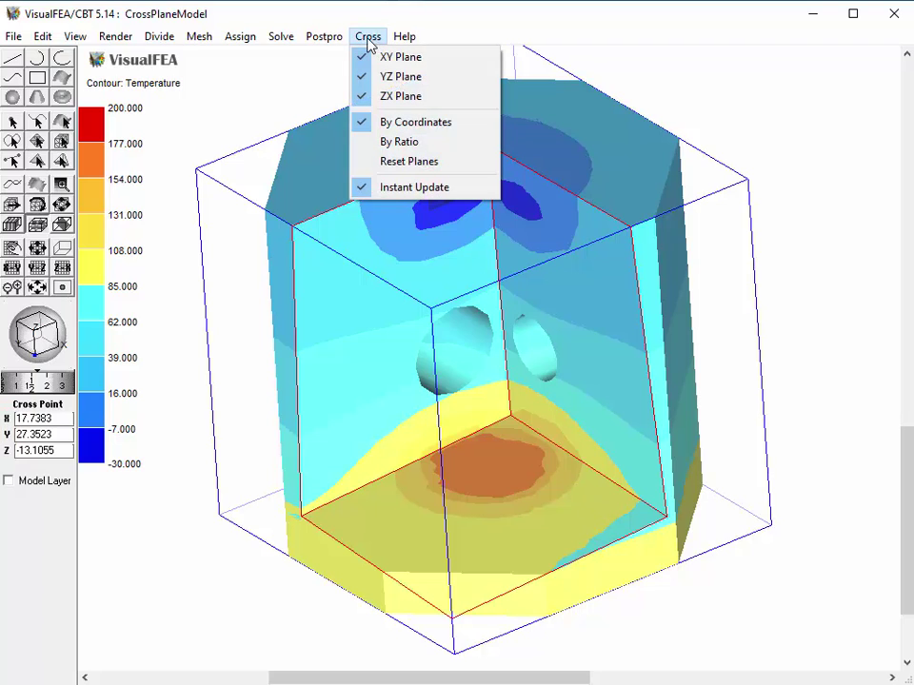
Switch cross-plane positioning to By Coordinates and nudge the vertical and horizontal planes.
{"action": "left_click", "coordinate": [393, 125]}
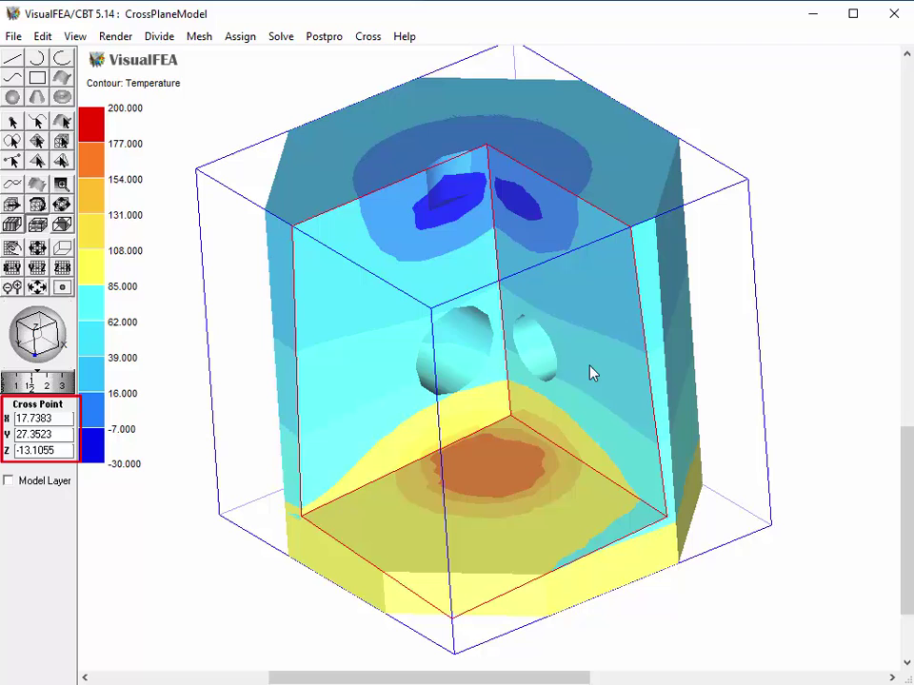
{"action": "left_click_drag", "start_coordinate": [591, 372], "coordinate": [511, 441]}
{"action": "mouse_move", "coordinate": [486, 513]}
{"action": "left_mouse_down"}
{"action": "mouse_move", "coordinate": [489, 475]}
{"action": "mouse_move", "coordinate": [495, 542]}
{"action": "mouse_move", "coordinate": [497, 504]}
{"action": "left_mouse_up"}
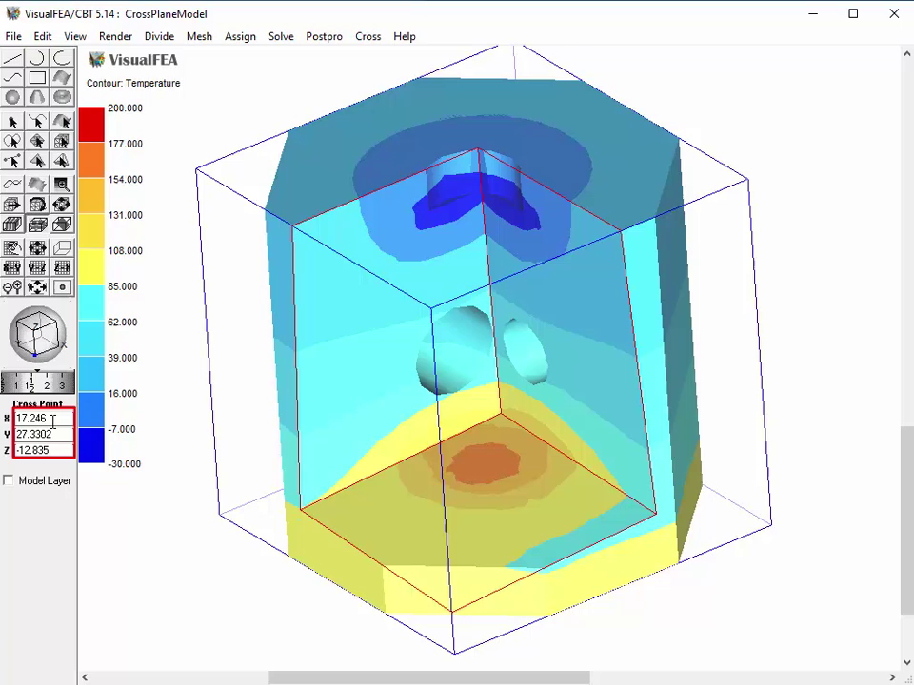
Enter cross point coordinates X 15, Y 25, Z -13 and apply them.
{"action": "left_click_drag", "start_coordinate": [52, 419], "coordinate": [20, 417]}
{"action": "key", "text": "BackSpace"}
{"action": "type", "text": "15"}
{"action": "key", "text": "Tab"}
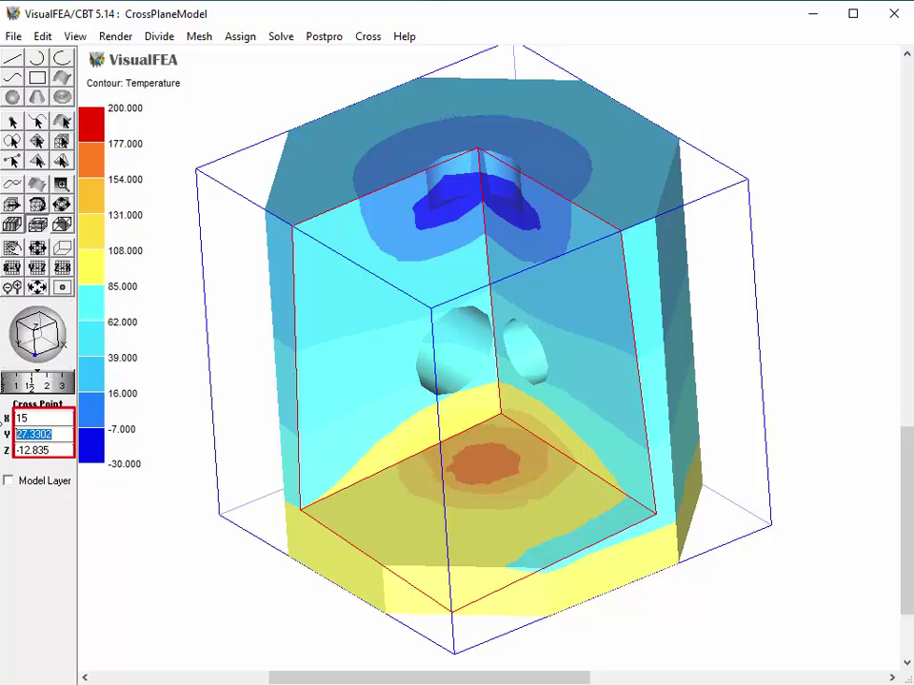
{"action": "type", "text": "25"}
{"action": "left_click_drag", "start_coordinate": [57, 452], "coordinate": [5, 454]}
{"action": "type", "text": "-13"}
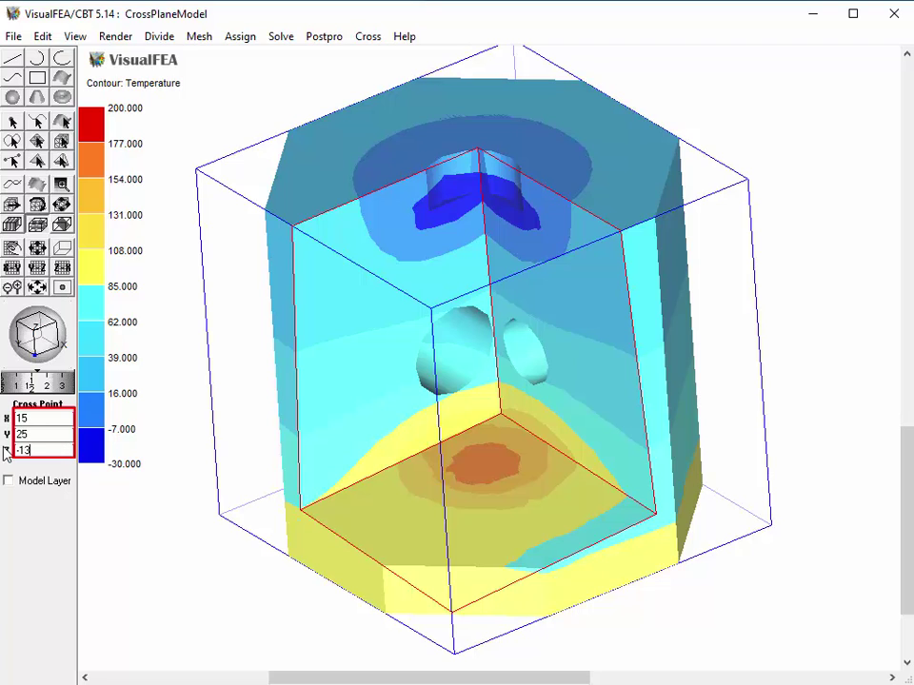
{"action": "key", "text": "Return"}
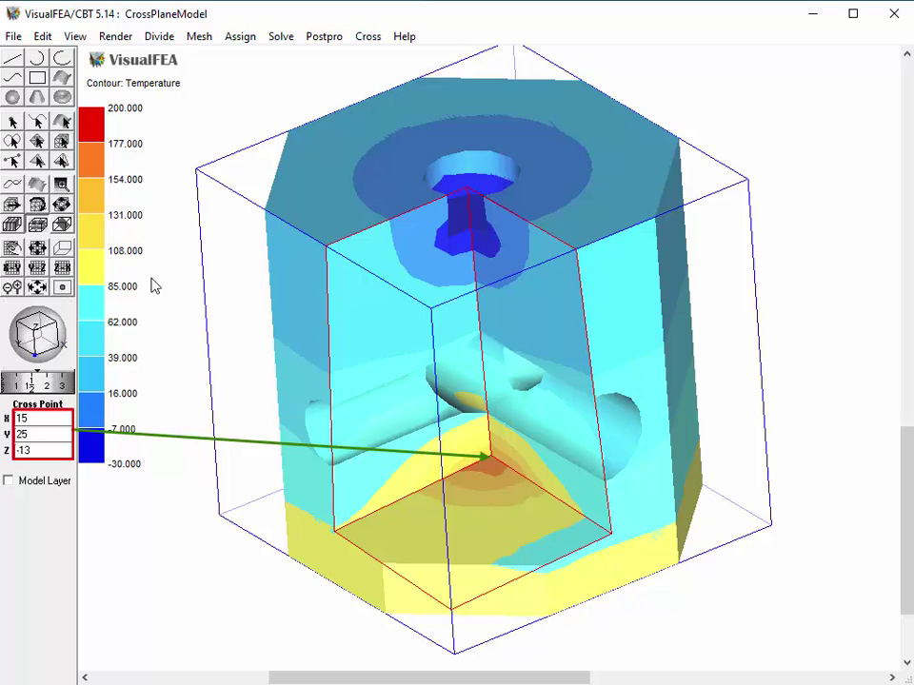
Switch to By Ratio positioning and set the cross point ratios to 0.6, 0.7 and 0.2.
{"action": "left_click", "coordinate": [367, 38]}
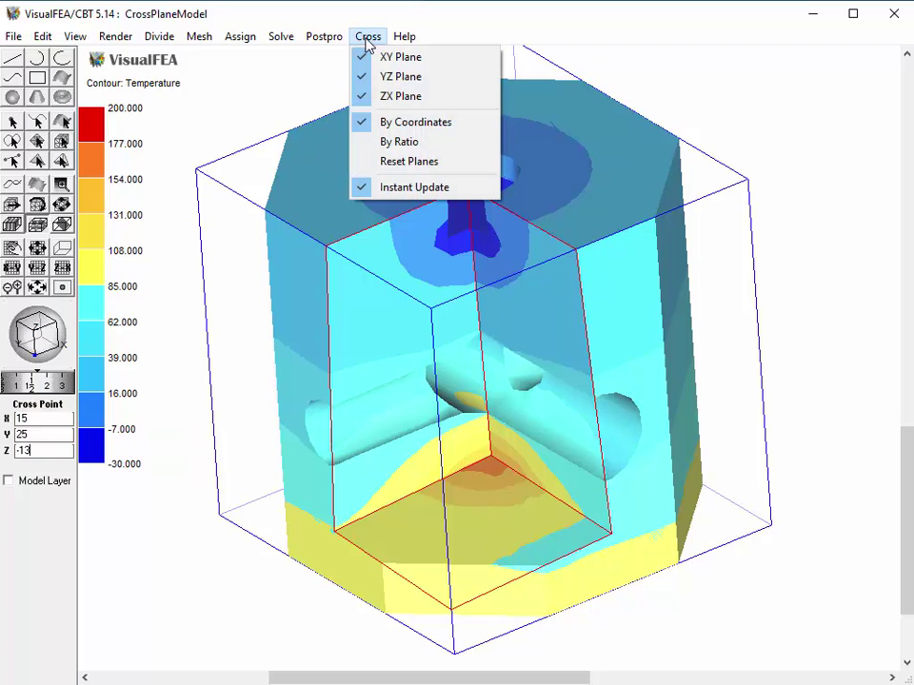
{"action": "left_click", "coordinate": [415, 150]}
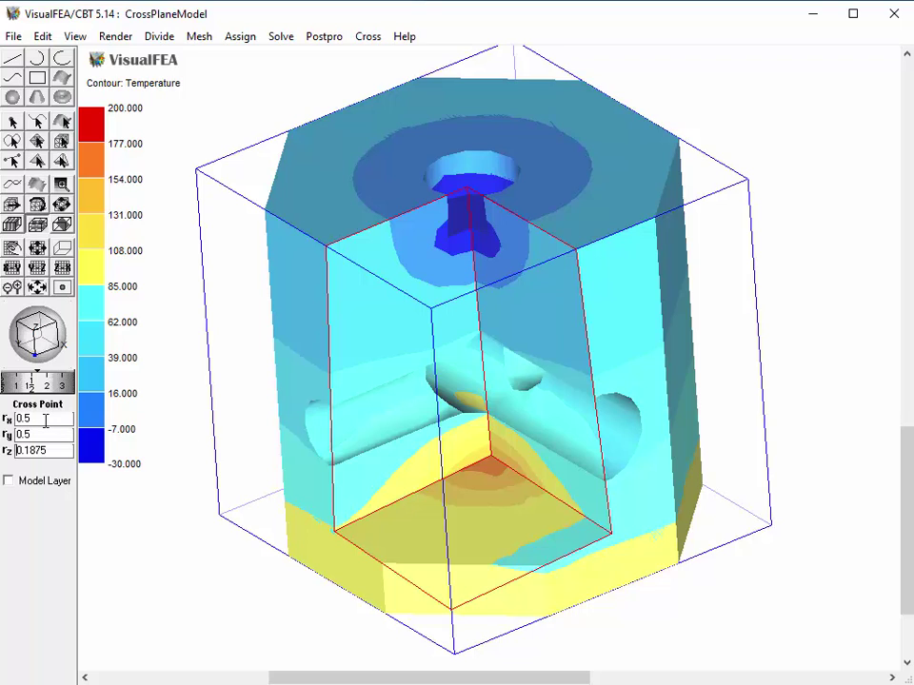
{"action": "left_click_drag", "start_coordinate": [70, 420], "coordinate": [22, 419]}
{"action": "key", "text": "BackSpace"}
{"action": "type", "text": "6"}
{"action": "key", "text": "Tab"}
{"action": "type", "text": "0.7"}
{"action": "key", "text": "Tab"}
{"action": "type", "text": "0.2"}
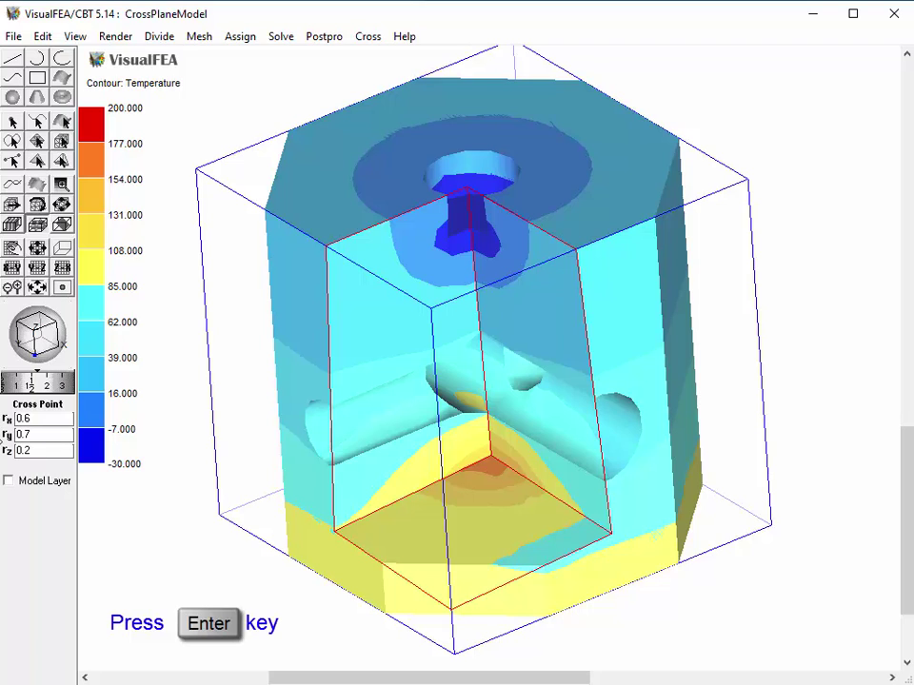
{"action": "key", "text": "Return"}
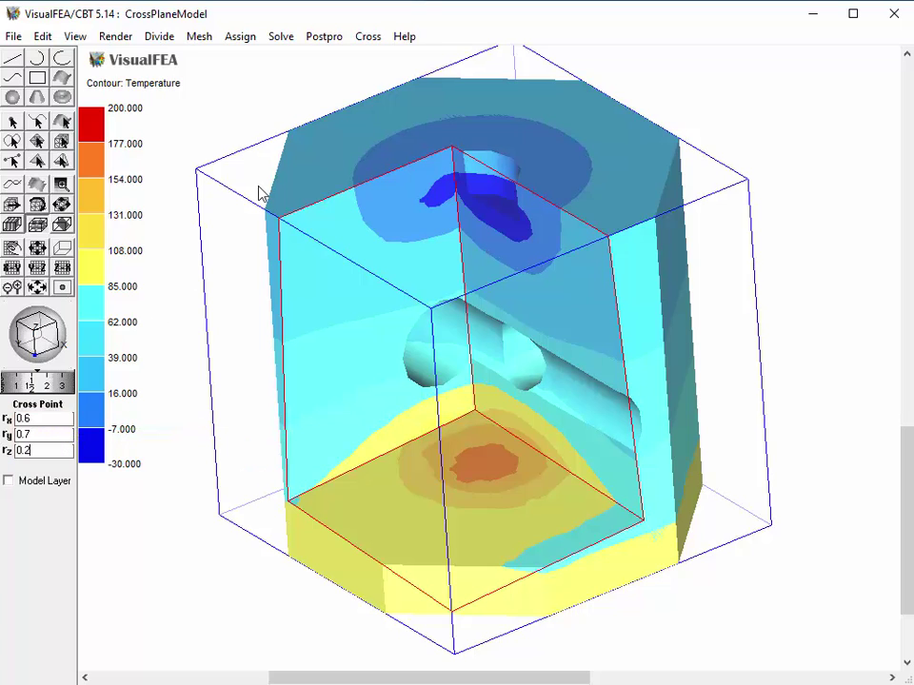
Reset the cross planes to the solid's centre and toggle off the XY and YZ planes.
{"action": "left_click", "coordinate": [361, 38]}
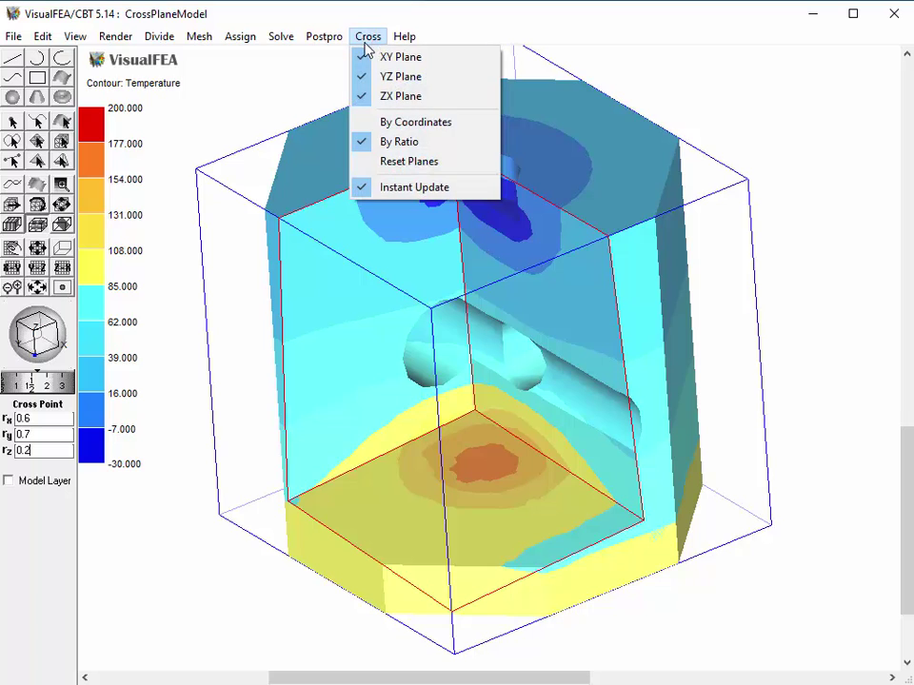
{"action": "left_click", "coordinate": [389, 162]}
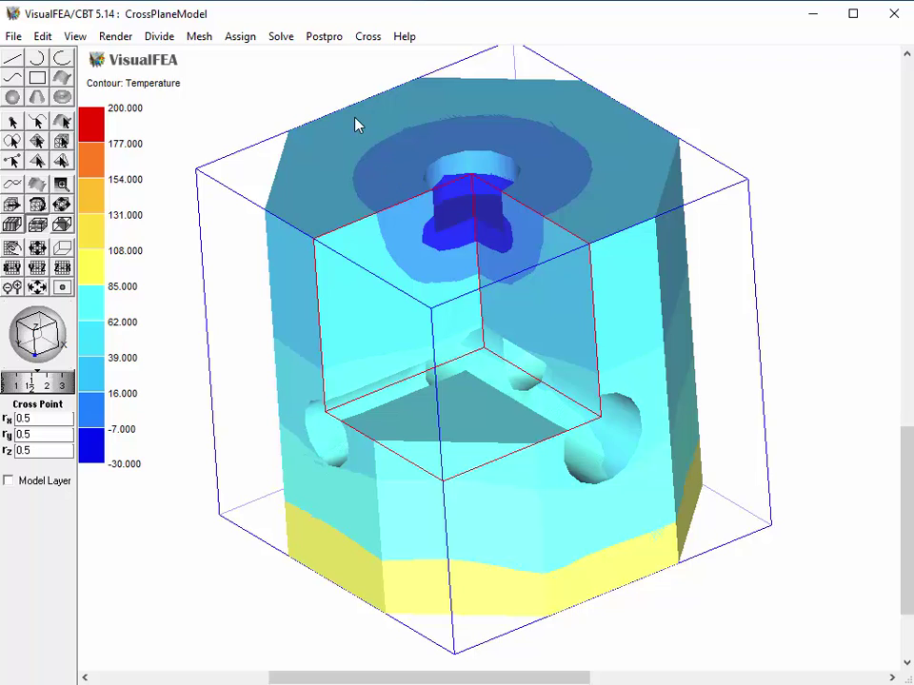
{"action": "left_click", "coordinate": [367, 37]}
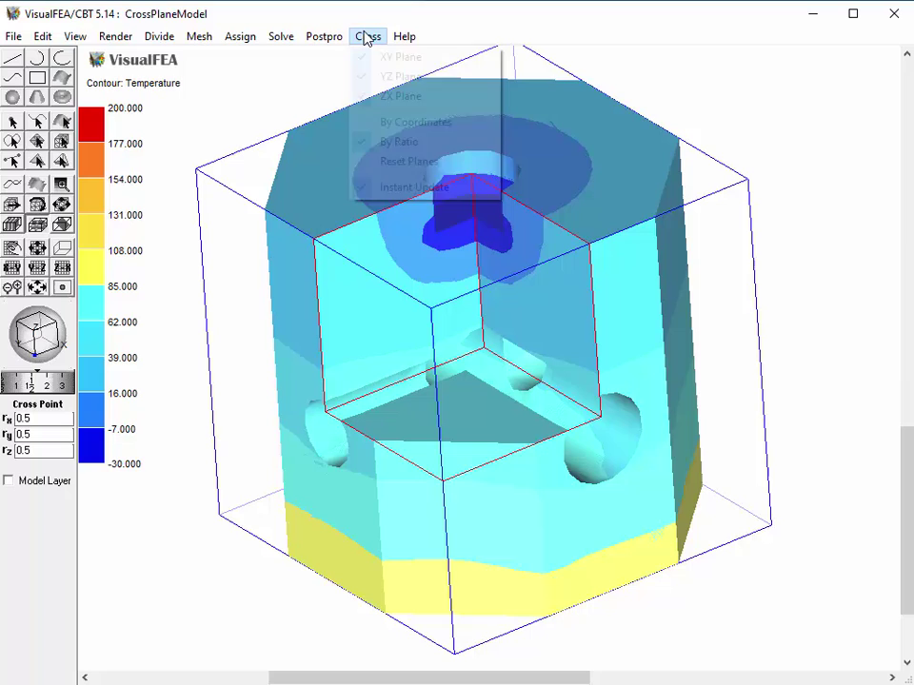
{"action": "left_click", "coordinate": [364, 59]}
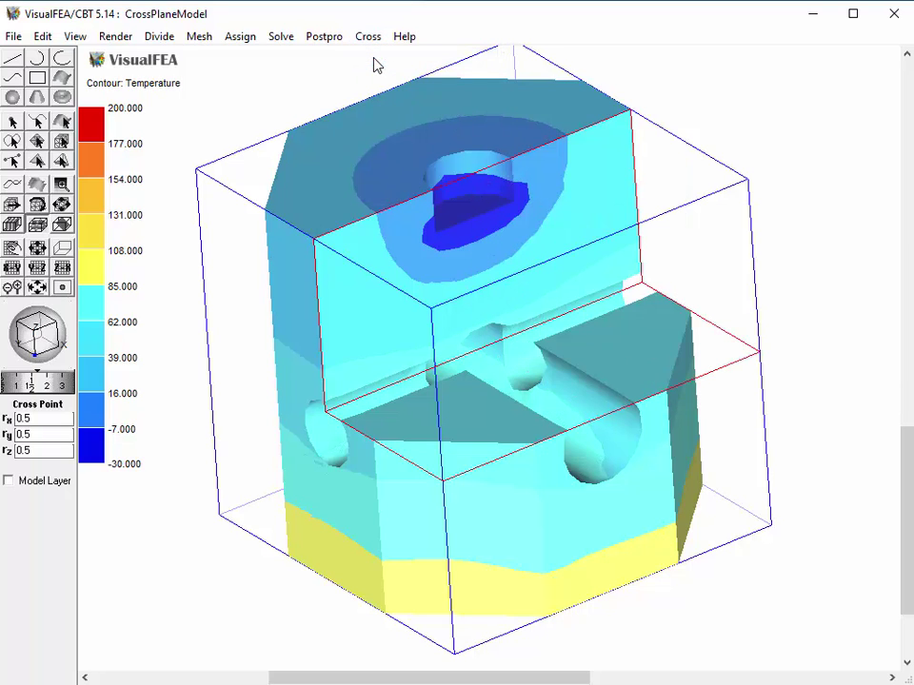
{"action": "left_click", "coordinate": [367, 38]}
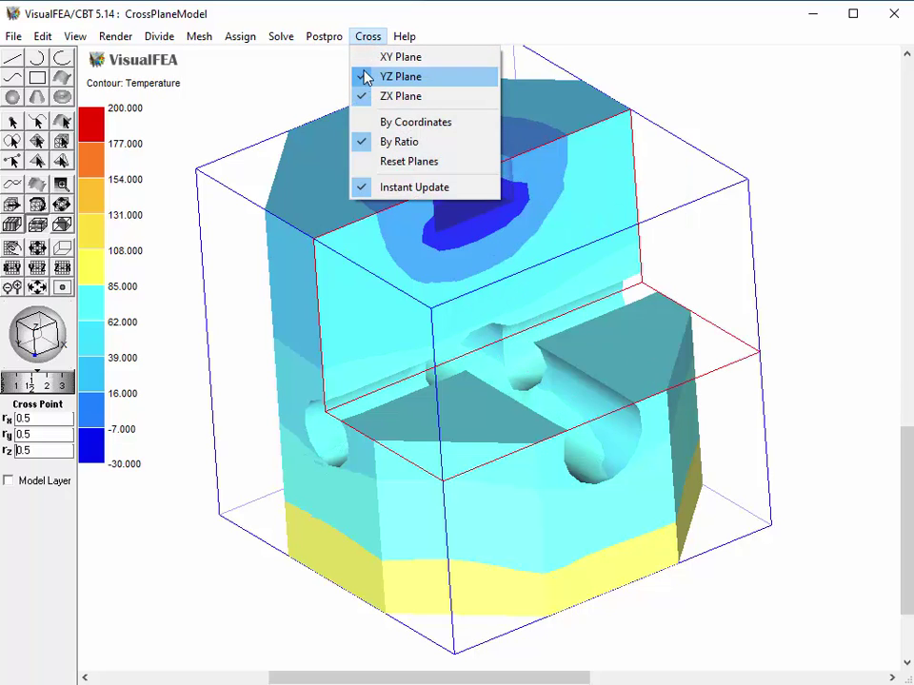
{"action": "left_click", "coordinate": [371, 78]}
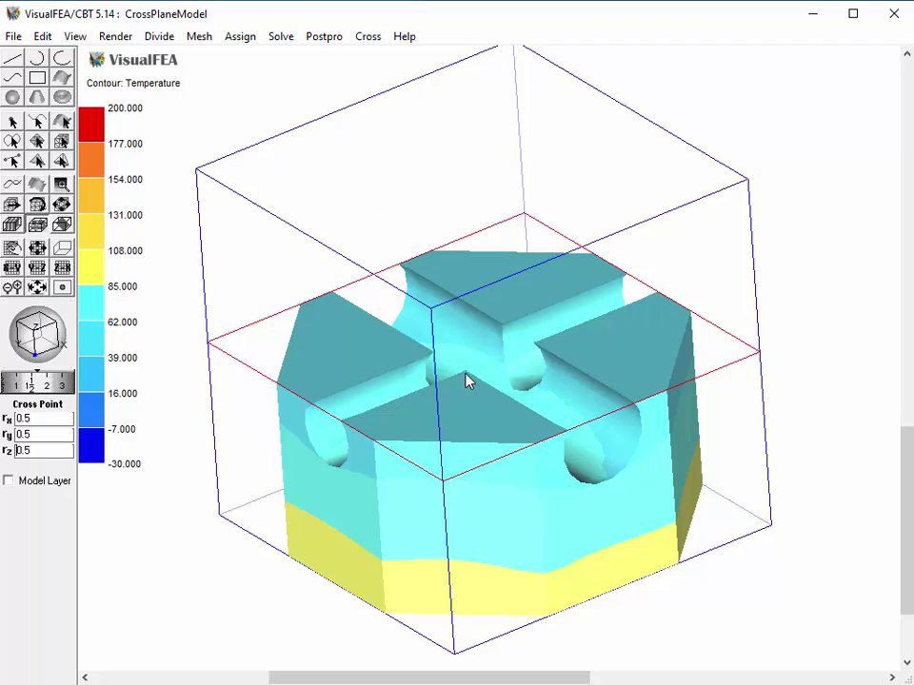
Lower the horizontal cut plane to about 0.177 height, then turn the XY and YZ planes back on.
{"action": "left_click_drag", "start_coordinate": [466, 364], "coordinate": [458, 504]}
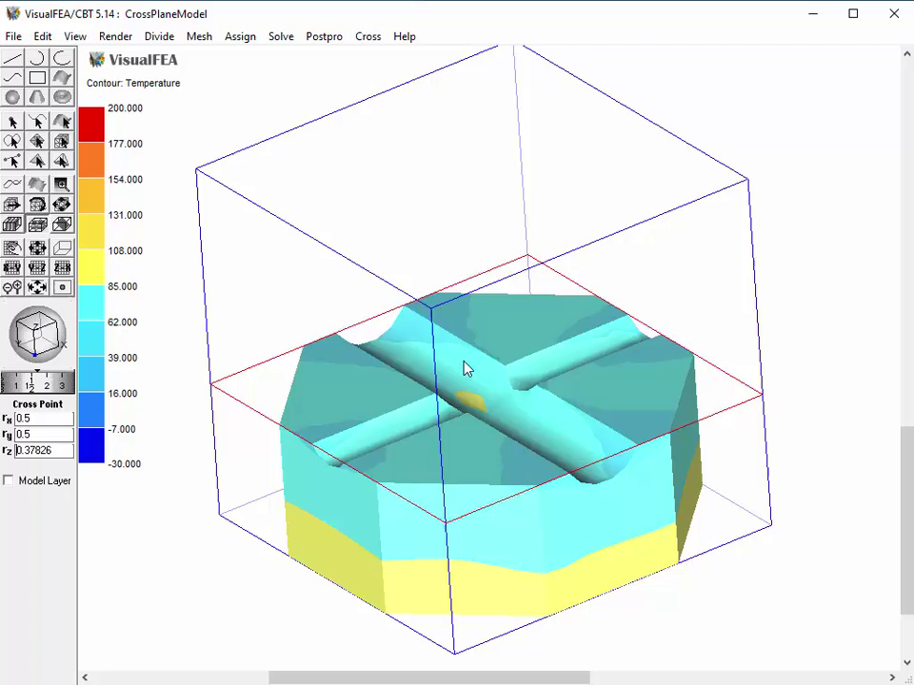
{"action": "left_click_drag", "start_coordinate": [466, 369], "coordinate": [458, 497]}
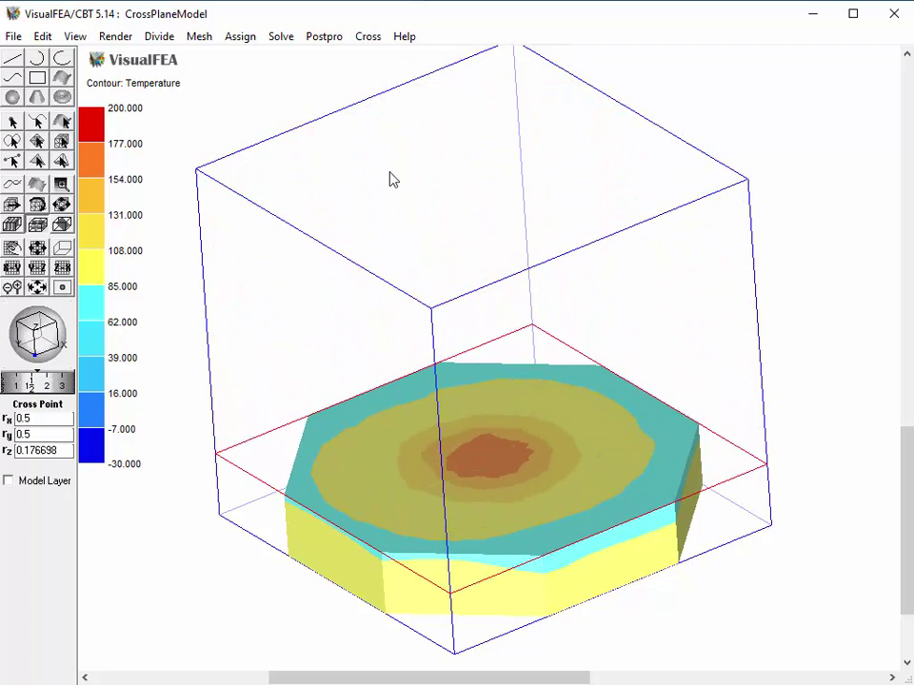
{"action": "left_click", "coordinate": [368, 36]}
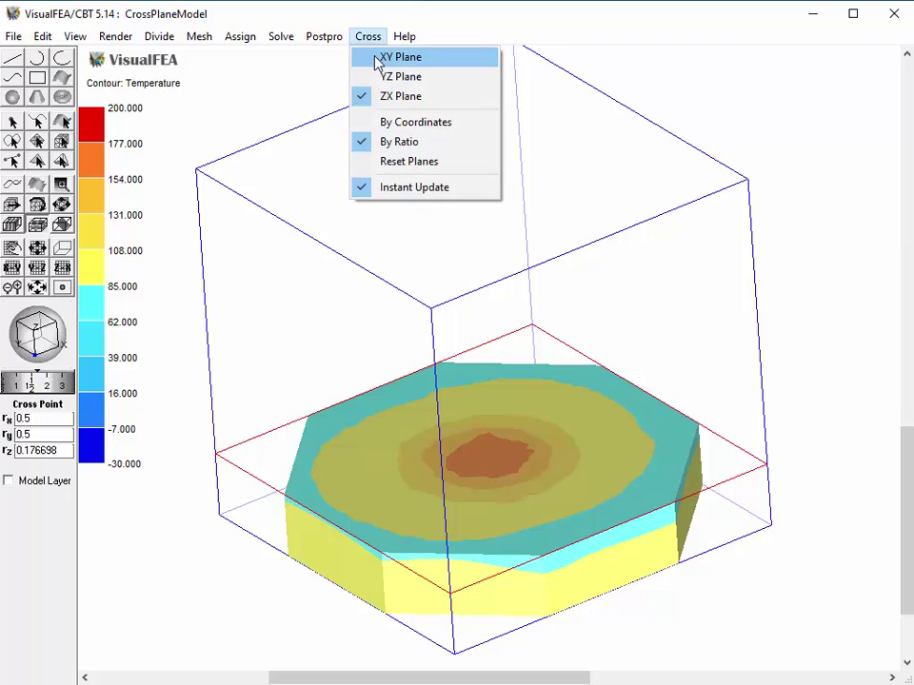
{"action": "left_click", "coordinate": [378, 59]}
{"action": "left_click", "coordinate": [366, 37]}
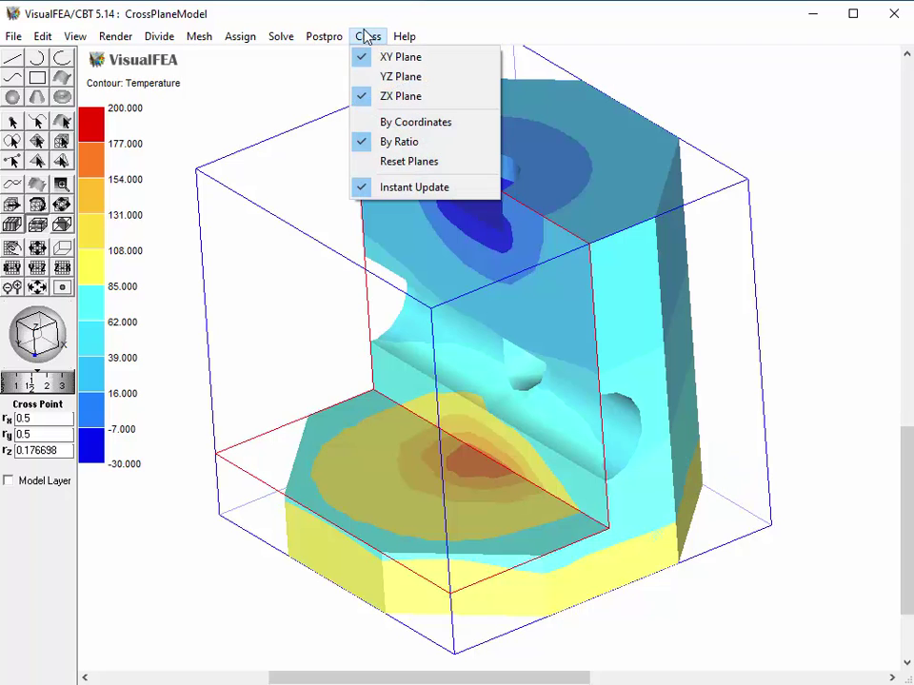
{"action": "left_click", "coordinate": [378, 76]}
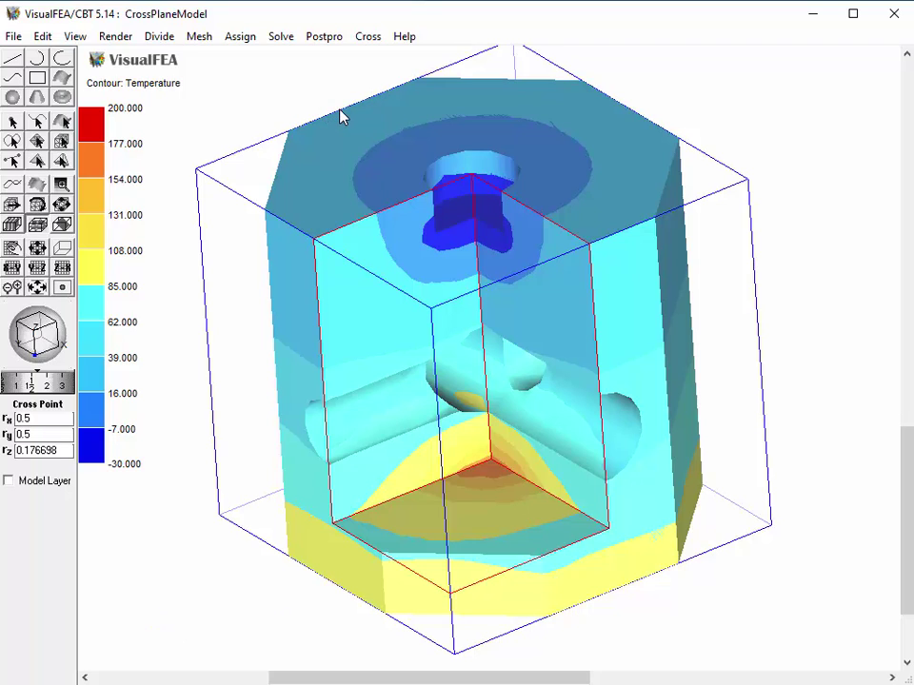
Hide the plane frames and drag the vertical planes so the cross point sits near (0.52, 0.43, 0.18).
{"action": "key", "text": "ctrl"}
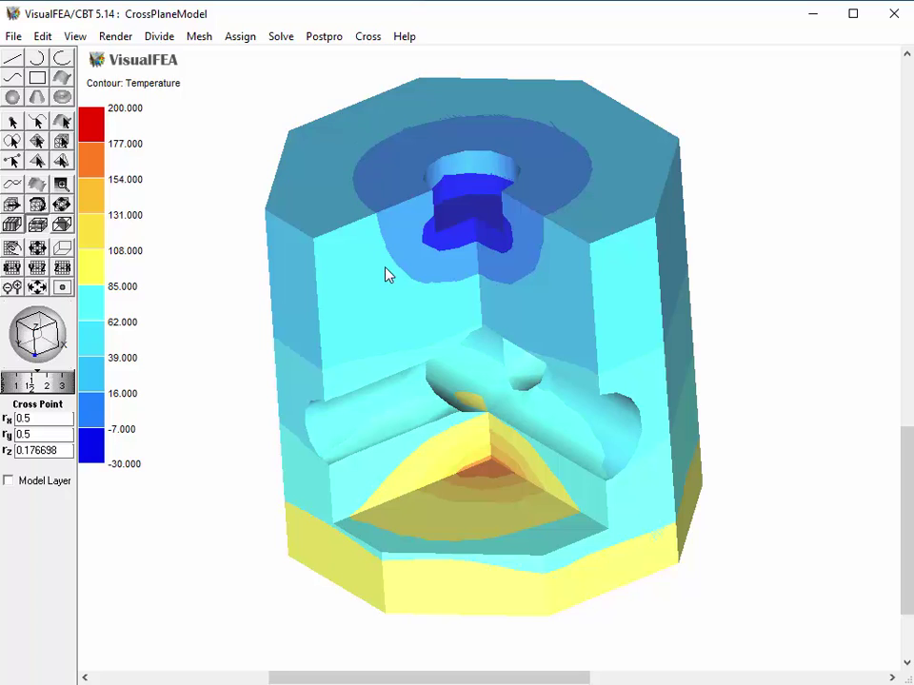
{"action": "left_click_drag", "start_coordinate": [391, 297], "coordinate": [537, 310]}
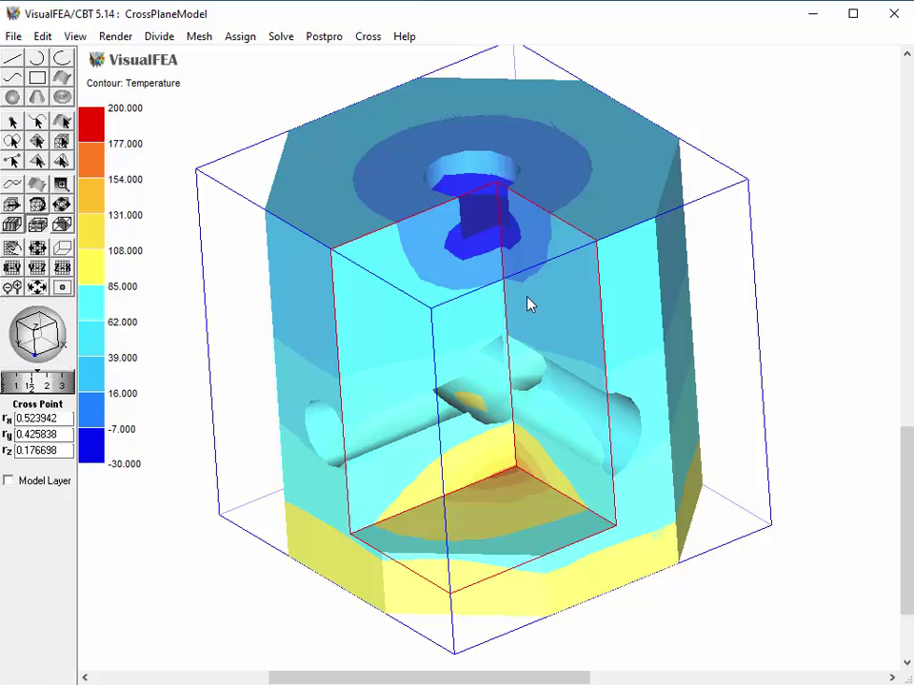
{"action": "left_click", "coordinate": [367, 39]}
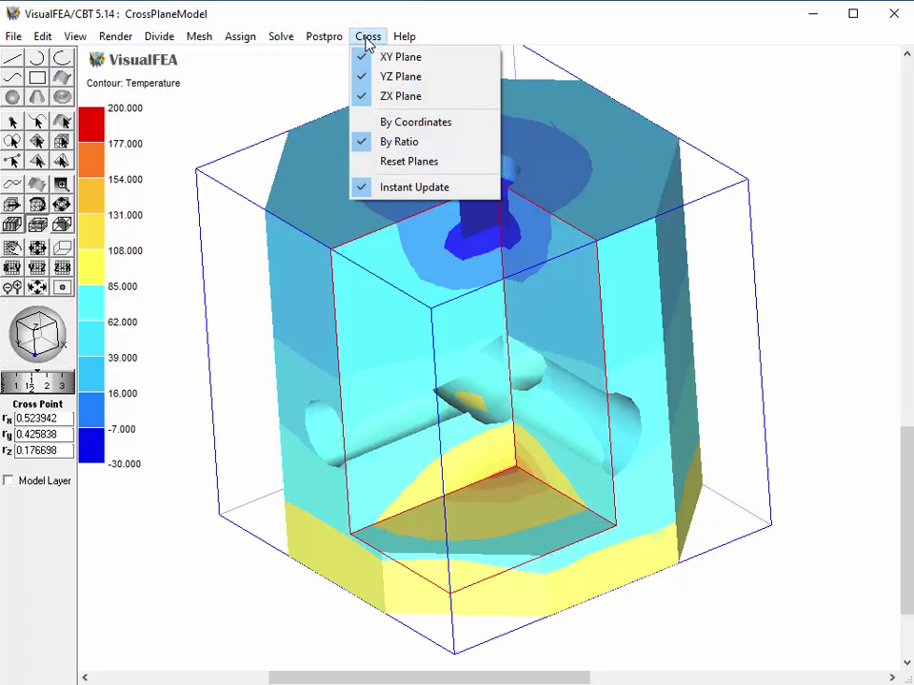
Turn off Instant Update and place the cut planes at new left and right positions.
{"action": "left_click", "coordinate": [390, 190]}
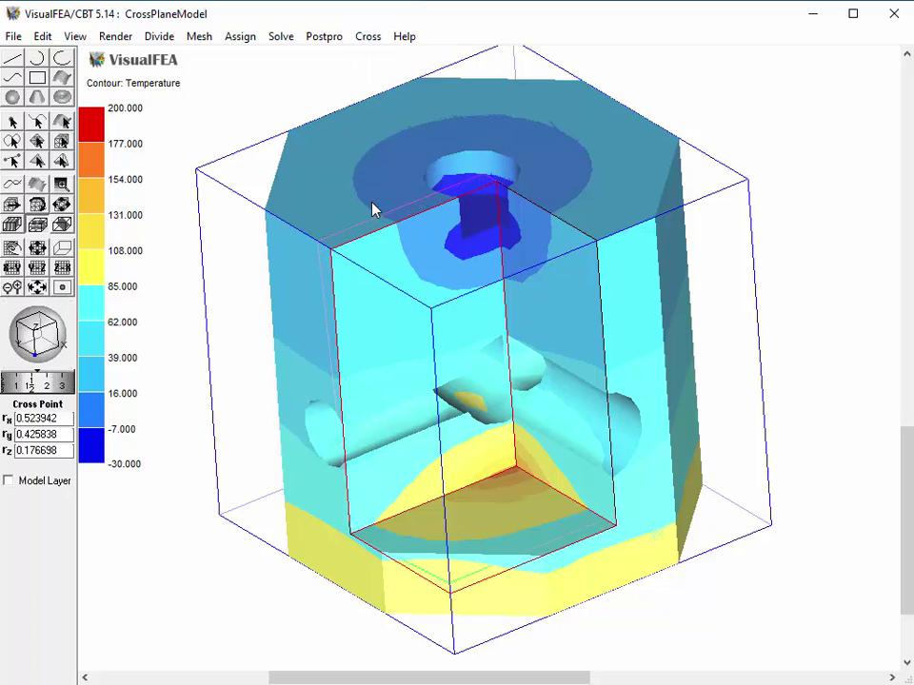
{"action": "left_click", "coordinate": [369, 206]}
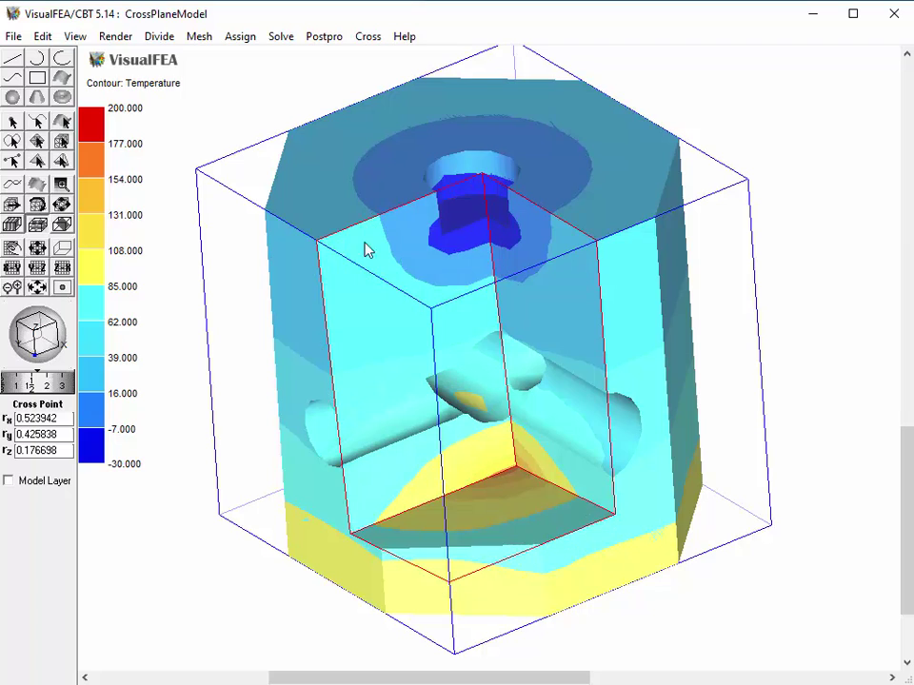
{"action": "left_click", "coordinate": [288, 290]}
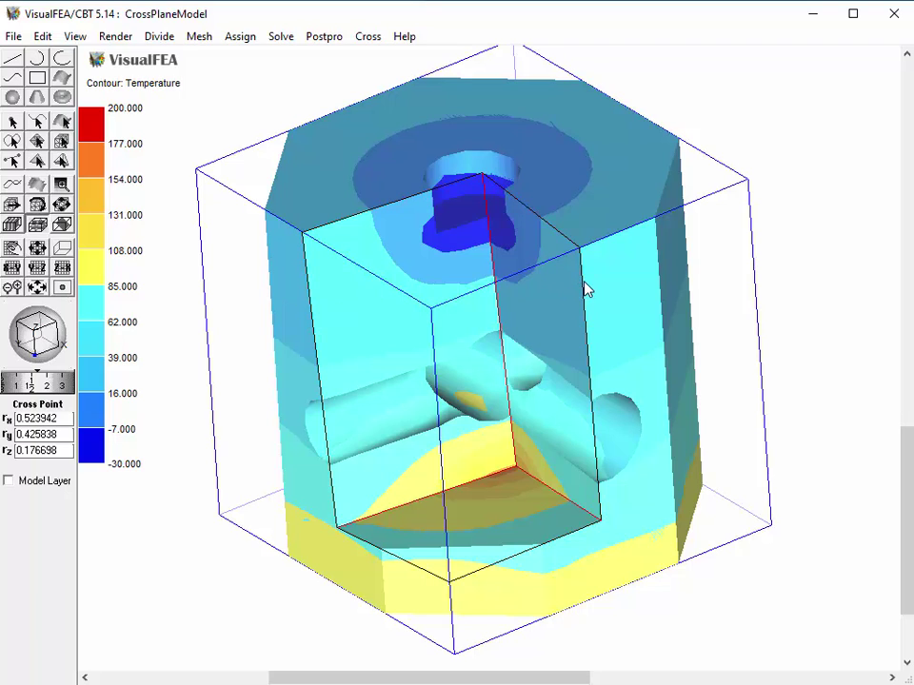
{"action": "left_click", "coordinate": [613, 288]}
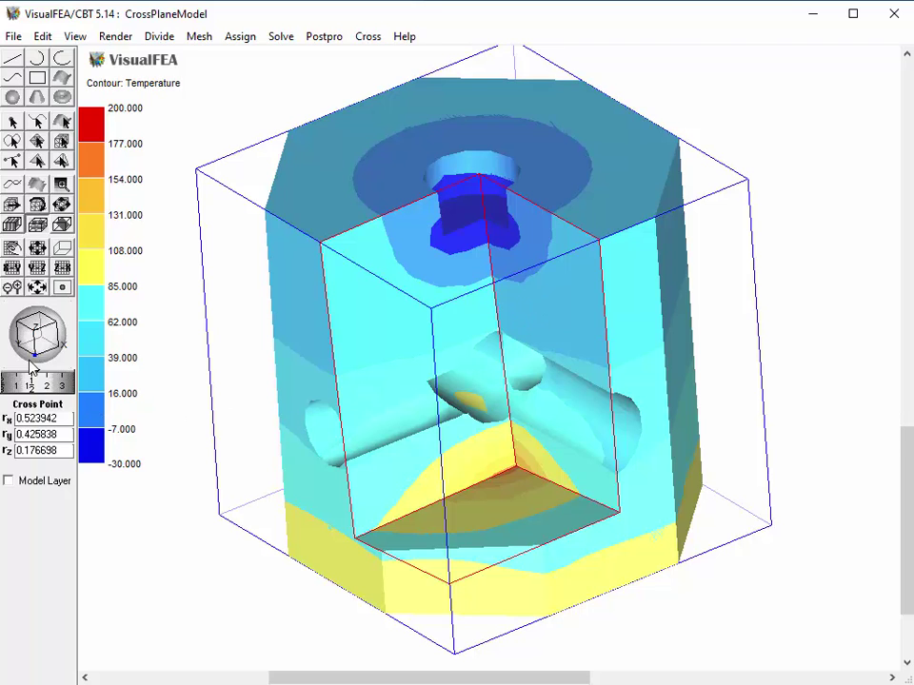
Rotate the model to a tilted view (about 311.9 / 323 / 345.8) looking into the cut-away corner.
{"action": "left_click_drag", "start_coordinate": [31, 366], "coordinate": [35, 338]}
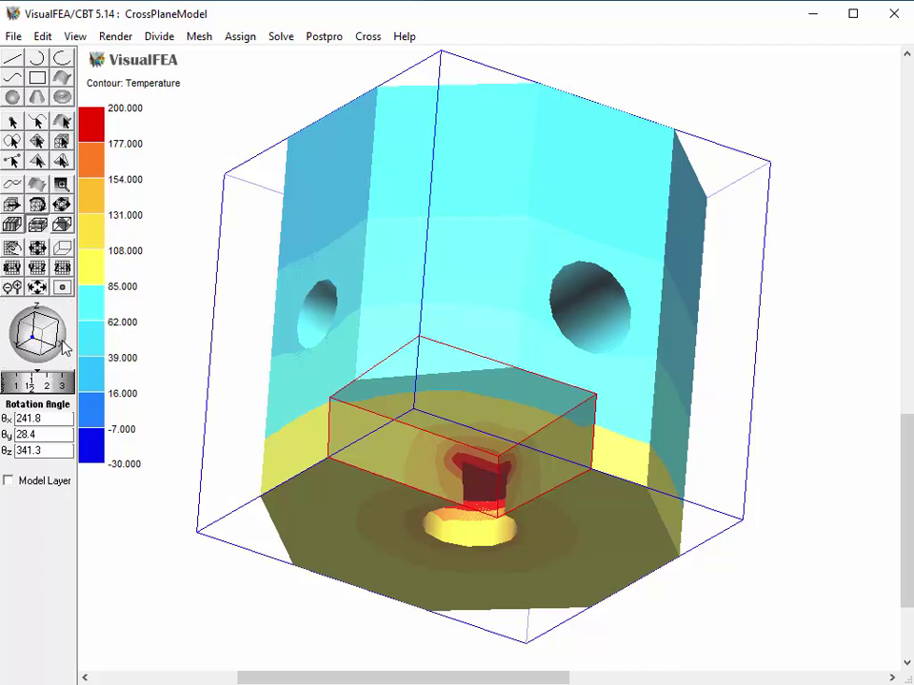
{"action": "mouse_move", "coordinate": [46, 345]}
{"action": "left_mouse_down"}
{"action": "mouse_move", "coordinate": [19, 340]}
{"action": "mouse_move", "coordinate": [40, 365]}
{"action": "mouse_move", "coordinate": [67, 363]}
{"action": "mouse_move", "coordinate": [32, 321]}
{"action": "mouse_move", "coordinate": [38, 326]}
{"action": "left_mouse_up"}
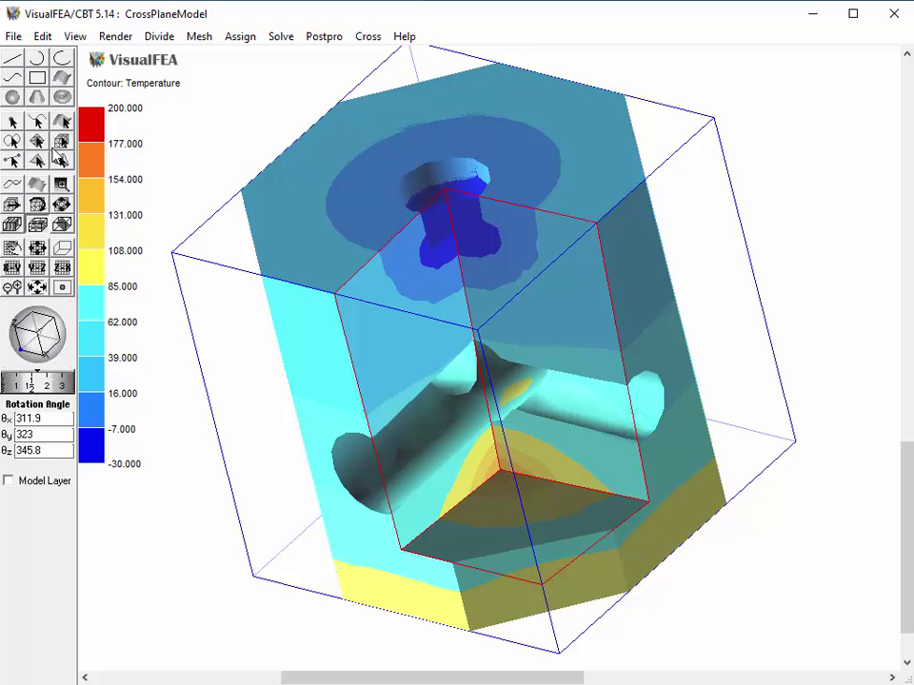
Switch the rendering to wireframe, then to outline, so only the contoured cross-plane sections stay shaded.
{"action": "left_click", "coordinate": [114, 38]}
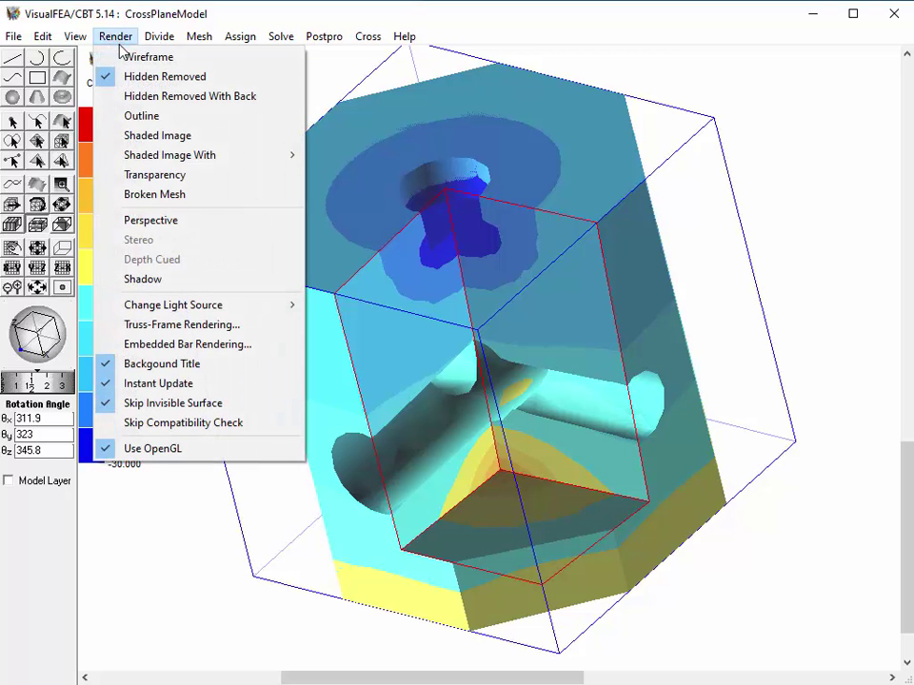
{"action": "left_click", "coordinate": [142, 57]}
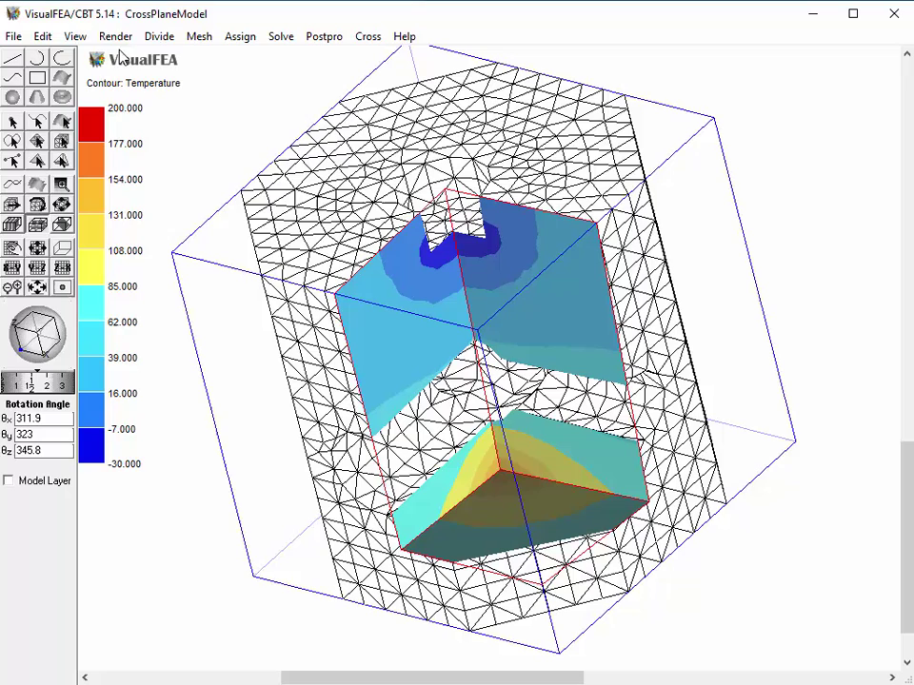
{"action": "left_click", "coordinate": [116, 38]}
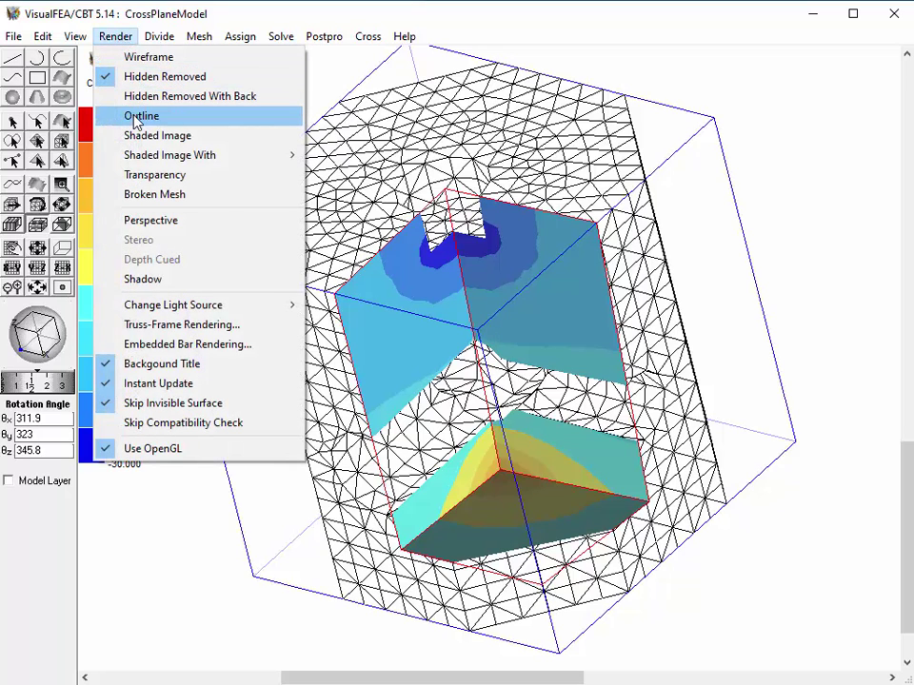
{"action": "left_click", "coordinate": [133, 115]}
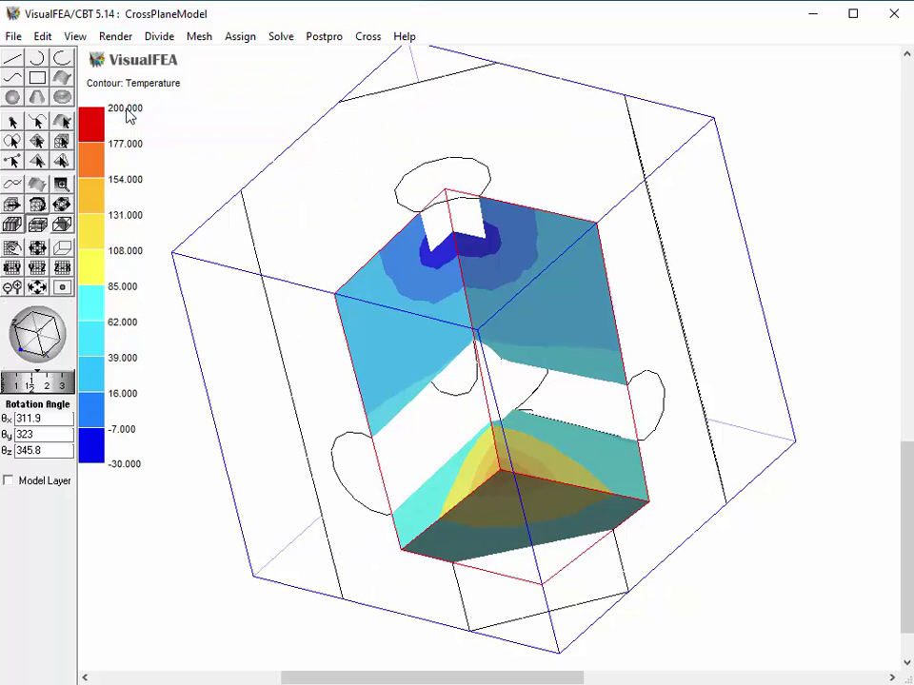
Shade the boundary gray, move the cross point to (0.42673, 0.422528, 0.17588), and re-enable Instant Update.
{"action": "left_click", "coordinate": [113, 38]}
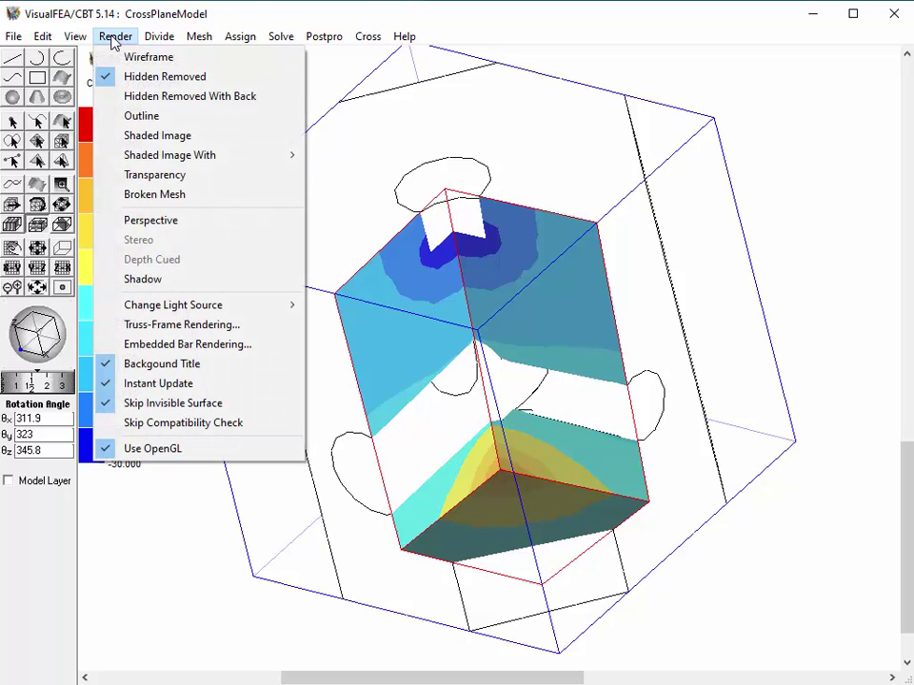
{"action": "left_click", "coordinate": [133, 136]}
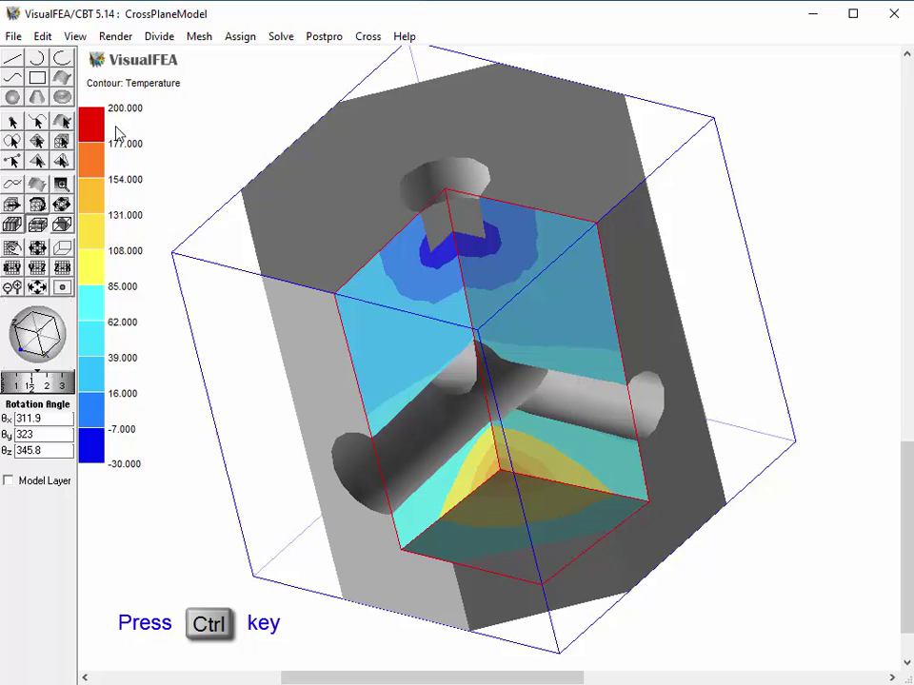
{"action": "key", "text": "ctrl"}
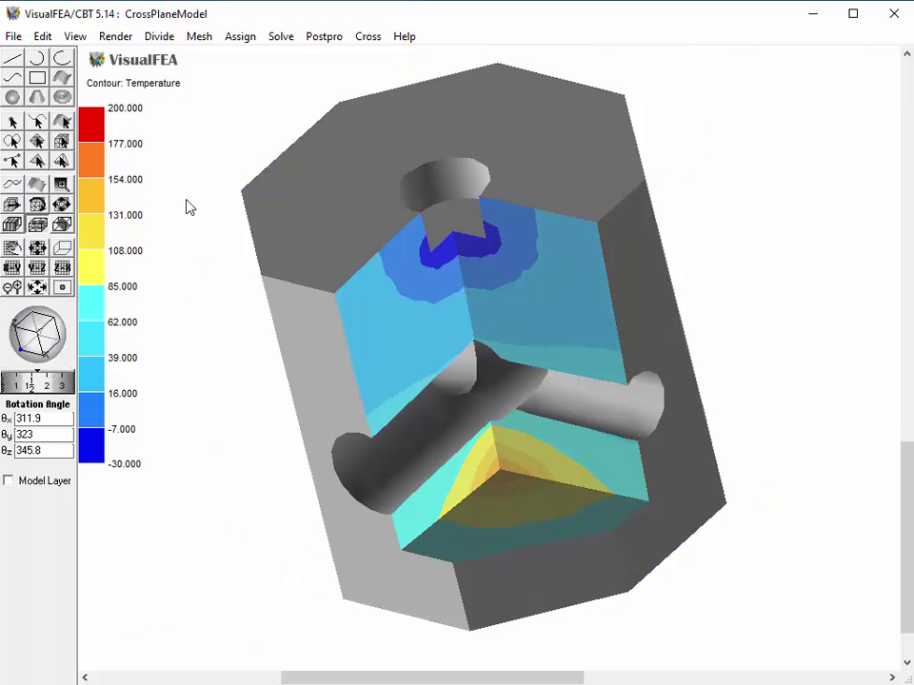
{"action": "mouse_move", "coordinate": [373, 335]}
{"action": "left_mouse_down"}
{"action": "mouse_move", "coordinate": [418, 330]}
{"action": "mouse_move", "coordinate": [372, 320]}
{"action": "left_mouse_up"}
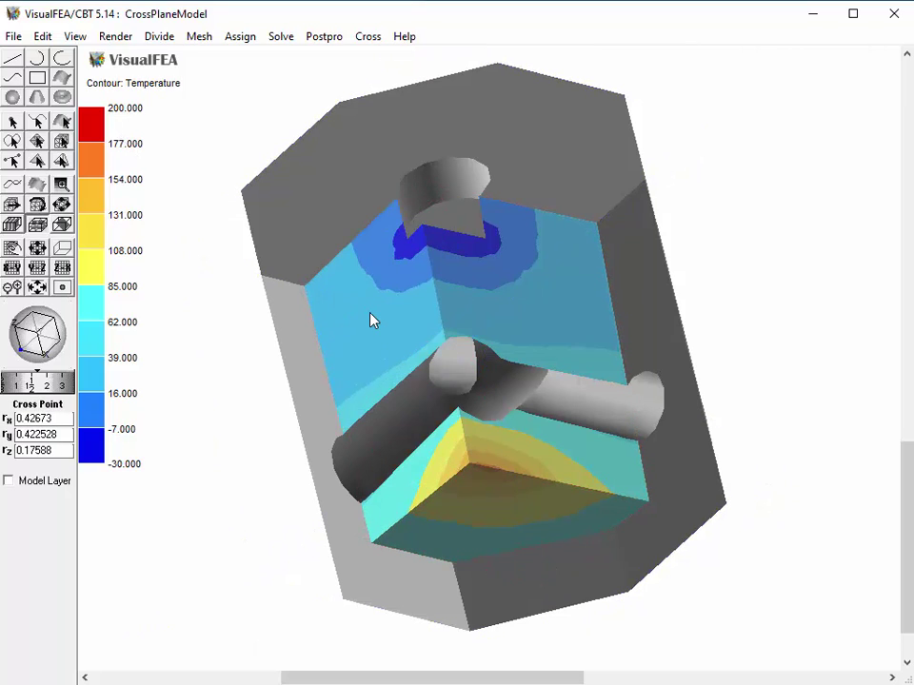
{"action": "left_click", "coordinate": [368, 37]}
{"action": "left_click", "coordinate": [400, 188]}
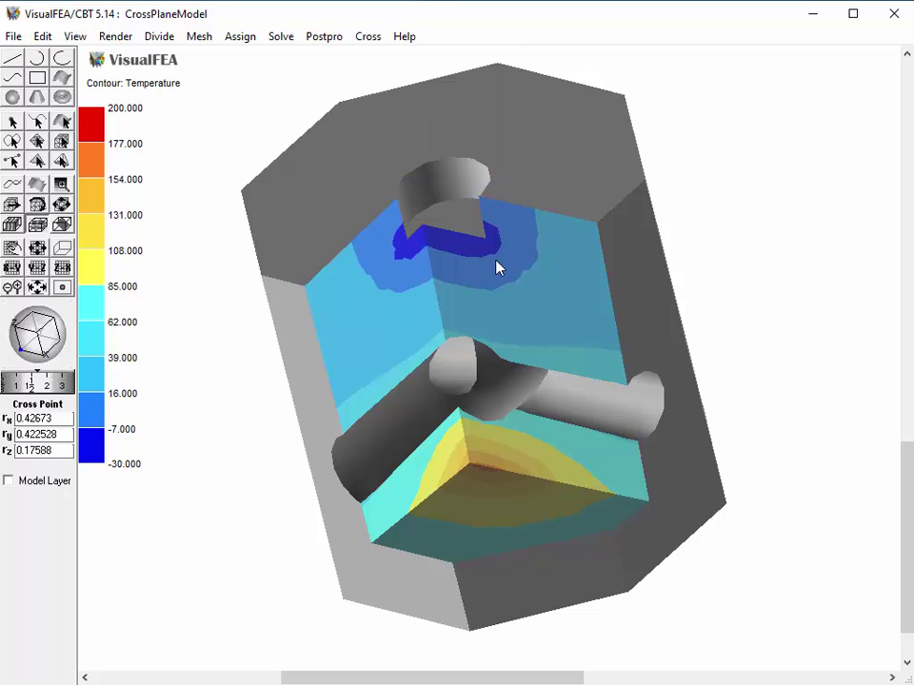